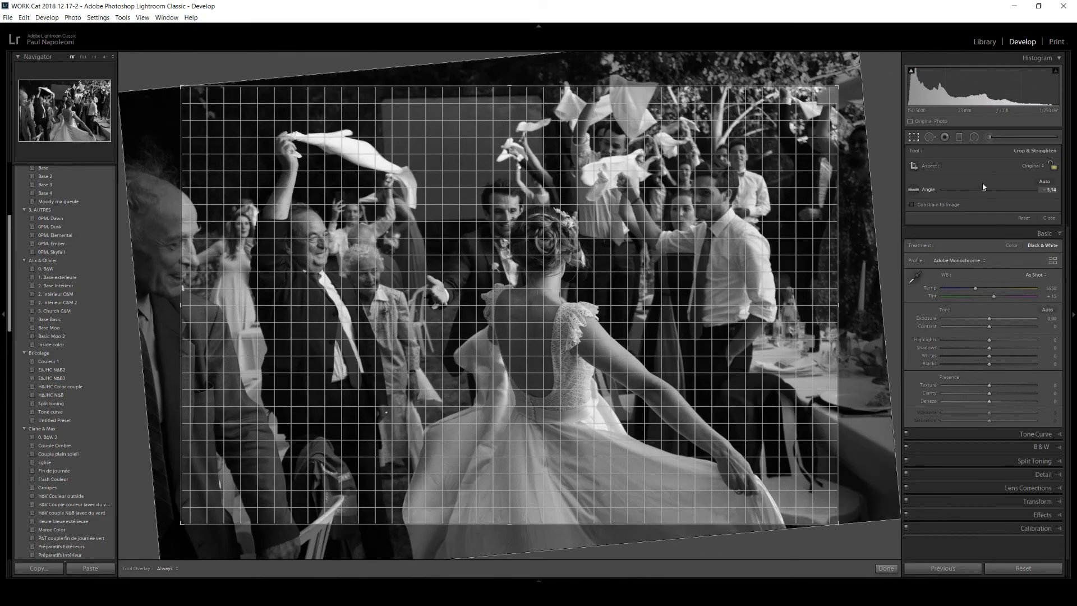
Step: Straighten the photo to about -3.90 degrees and crop it to a widened 16 x 9 frame
left_click_drag(983, 186, 984, 186)
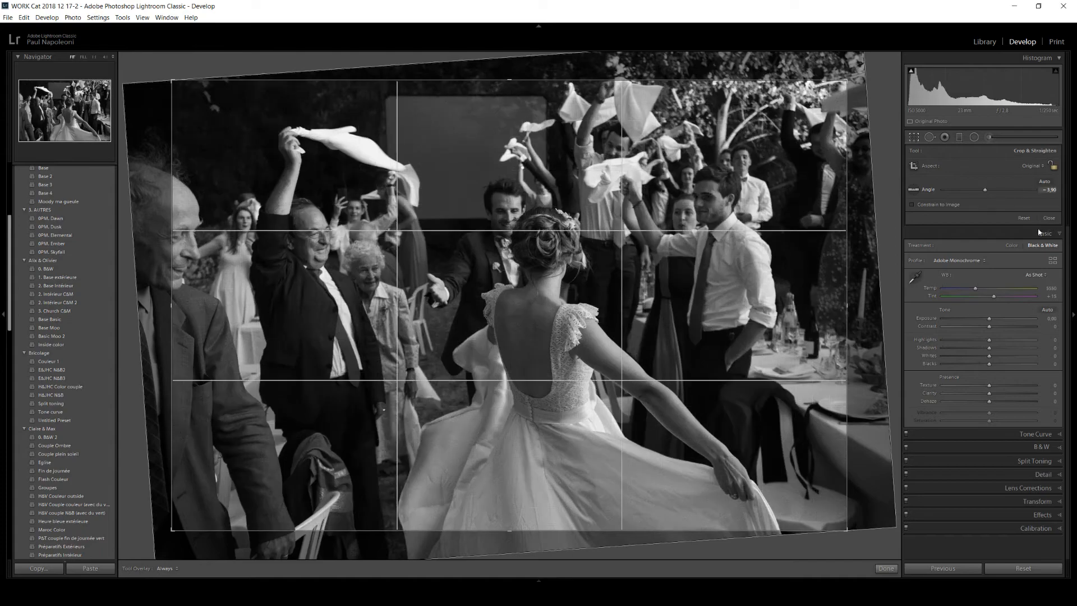
left_click(882, 568)
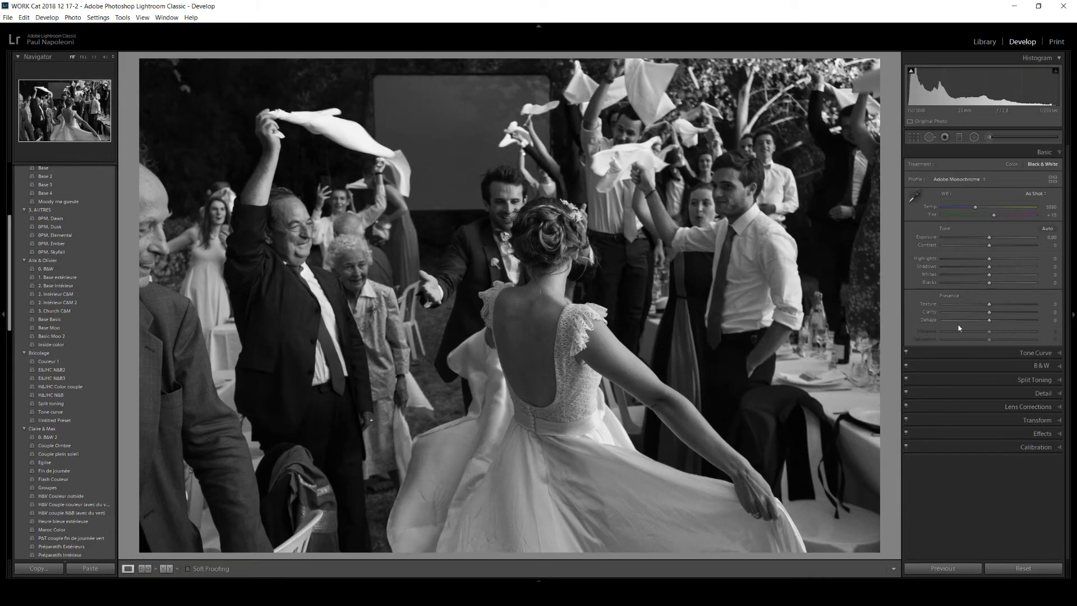
left_click(914, 137)
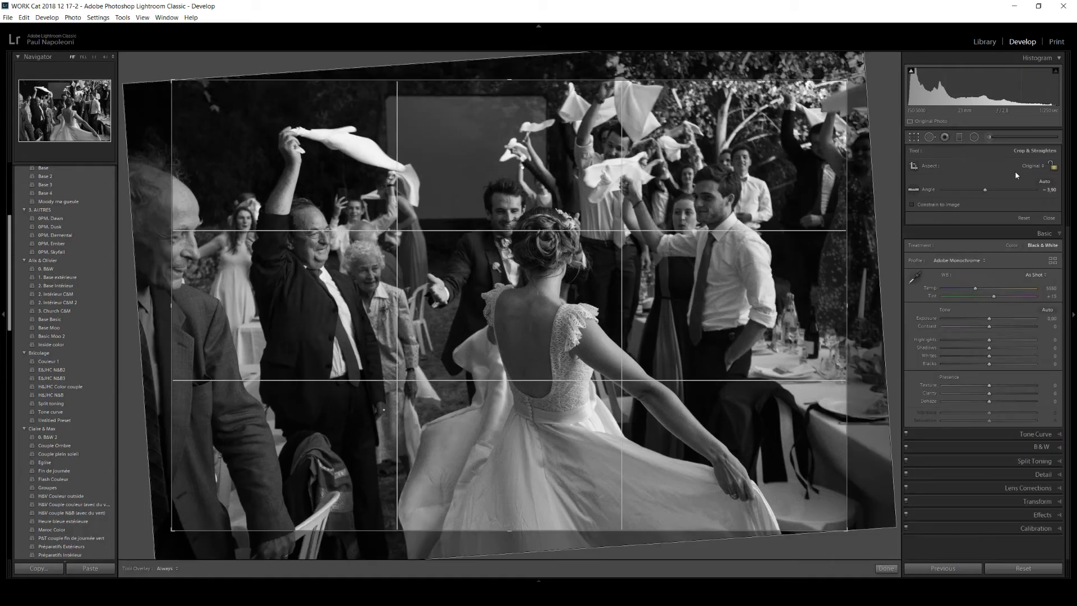
left_click(1032, 166)
left_click(1016, 273)
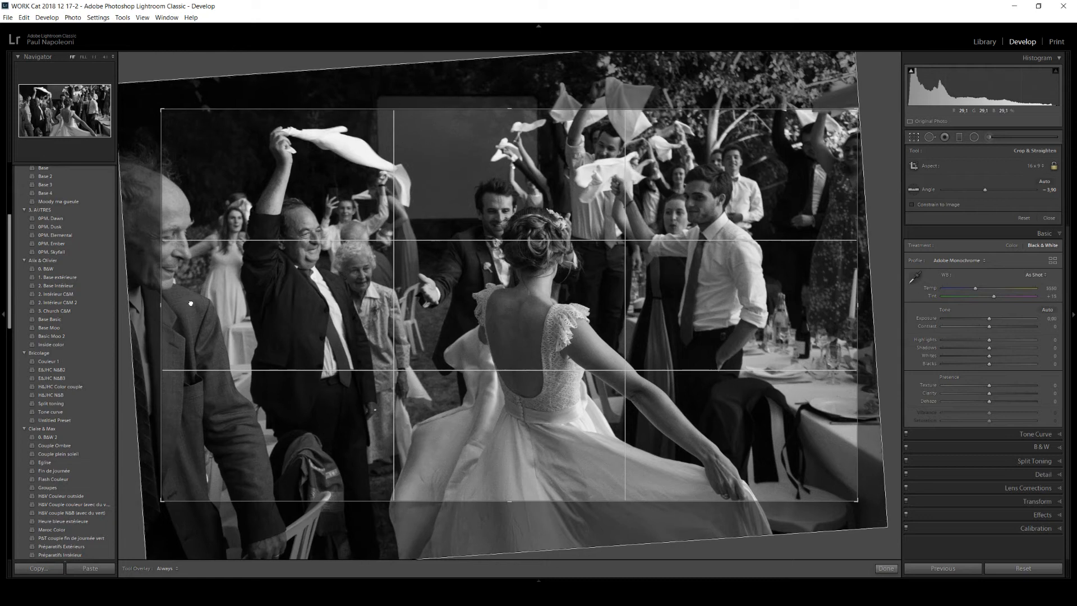
left_click_drag(156, 306, 130, 306)
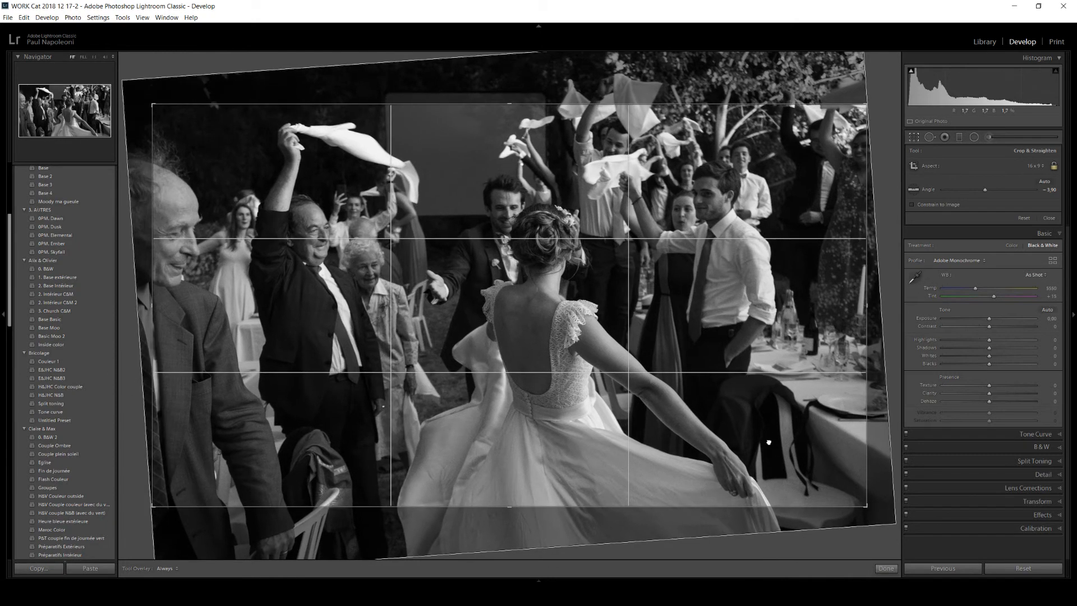
left_click(879, 568)
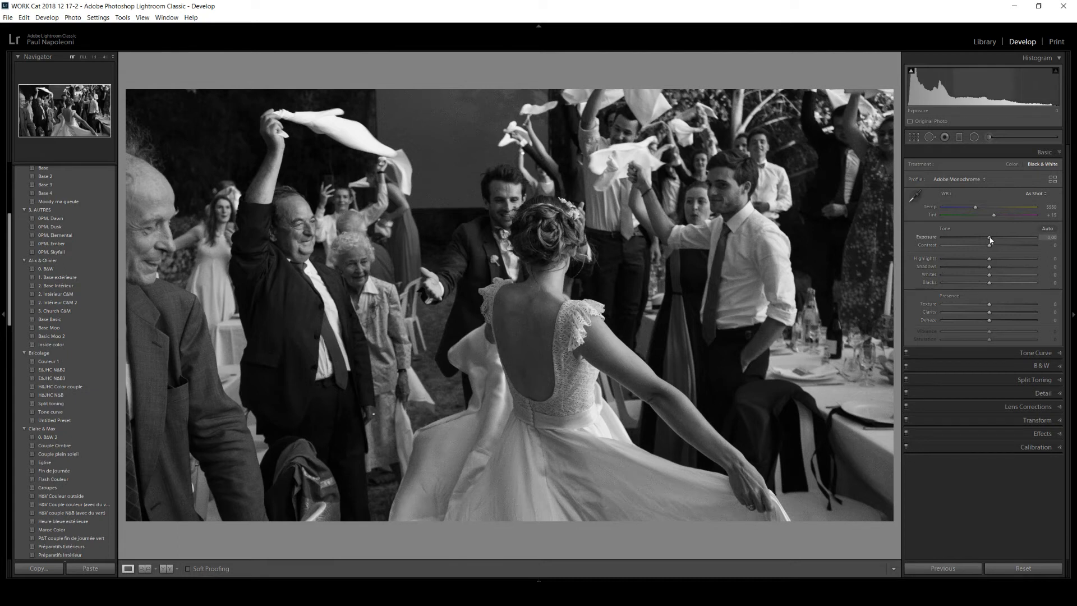
Step: Set exposure to +0.29, contrast to +23, highlights to -27, shadows to +32, blacks to -34 and clarity to +8
left_click_drag(990, 240, 993, 241)
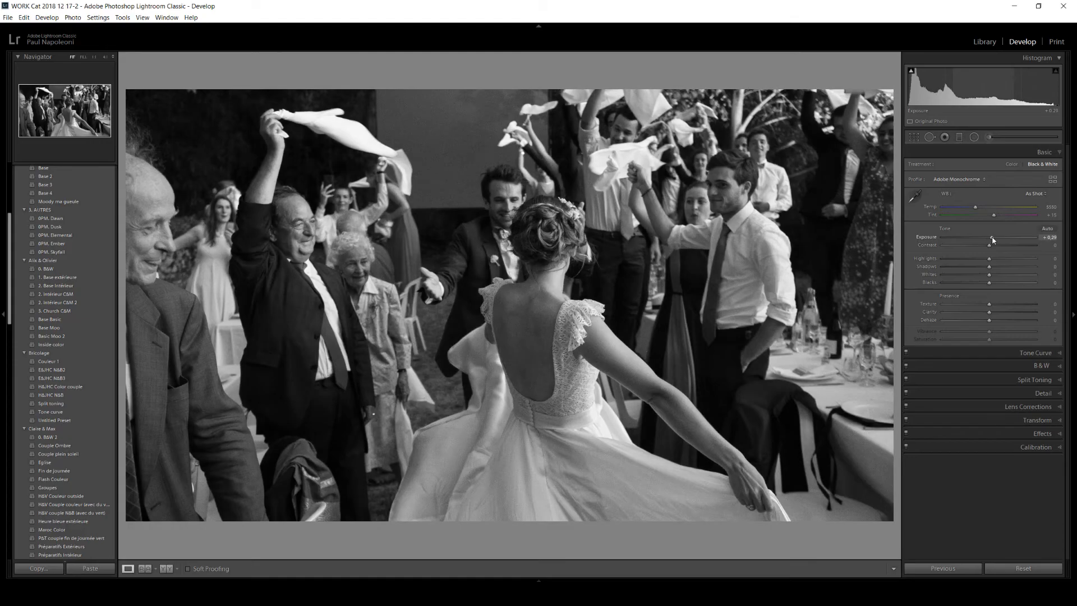
left_click_drag(989, 245, 997, 246)
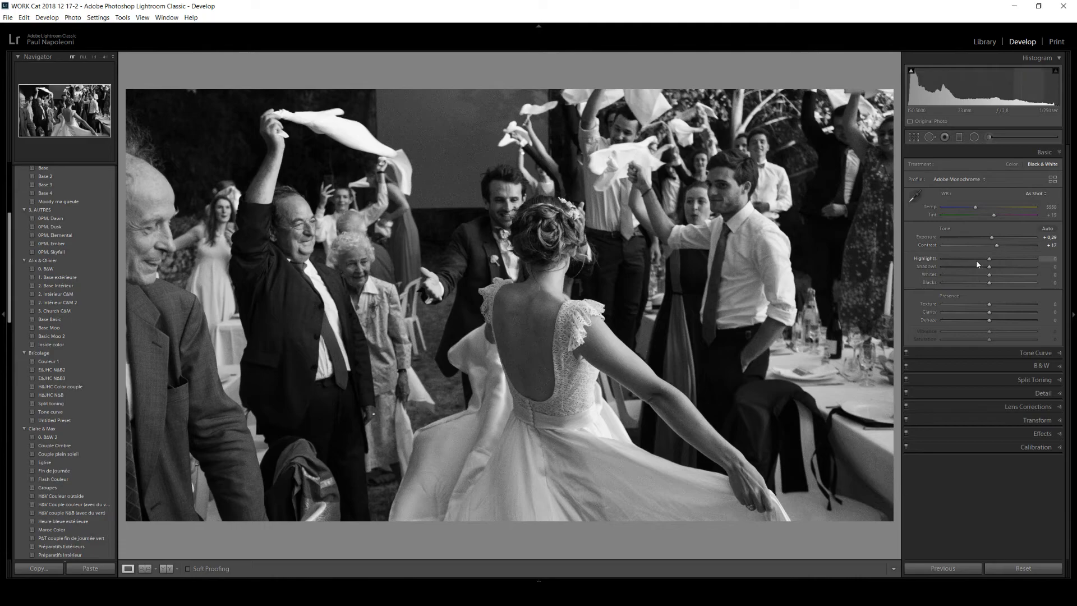
left_click(978, 257)
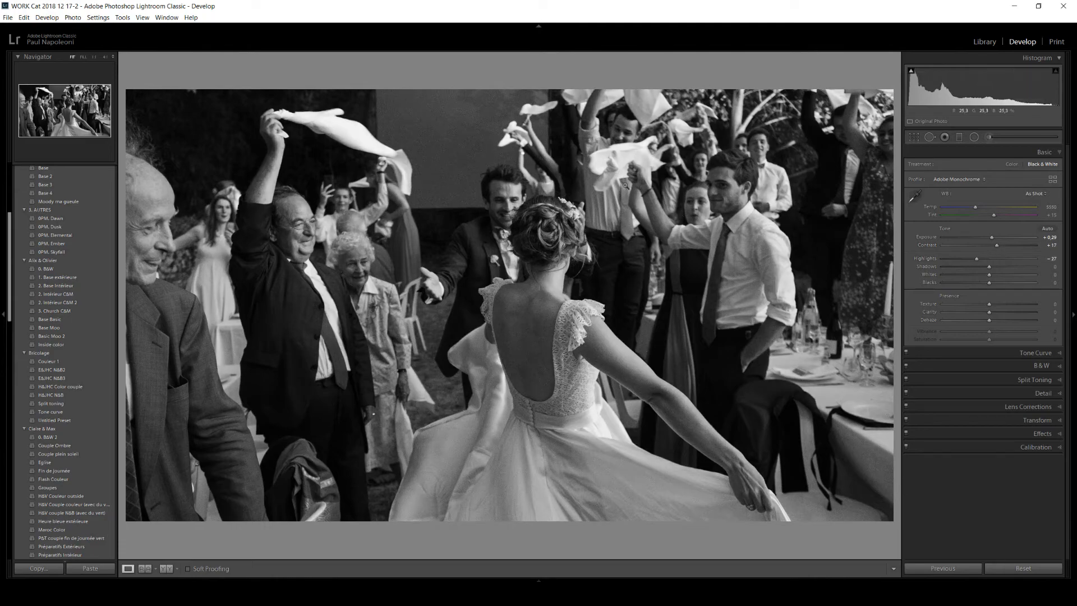
left_click(970, 284)
left_click_drag(971, 284, 994, 269)
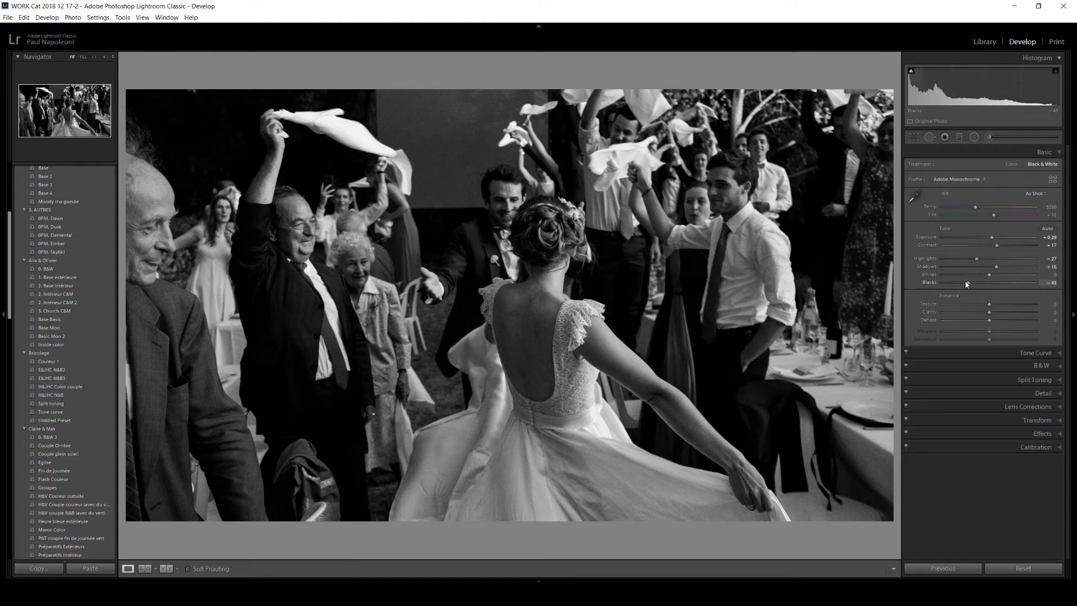
left_click_drag(966, 284, 964, 285)
left_click_drag(966, 286, 975, 284)
left_click_drag(997, 267, 973, 285)
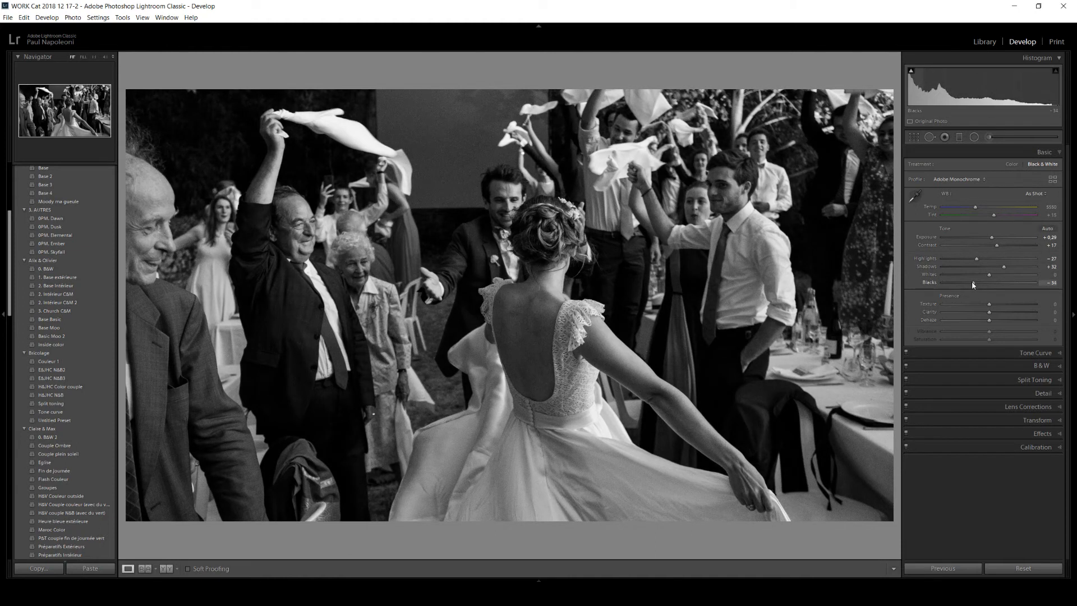
left_click_drag(997, 245, 1000, 246)
Step: Brighten the groom's face with an adjustment brush using exposure 0.24, highlights 0 and raised shadows, and check it up close
left_click(493, 165)
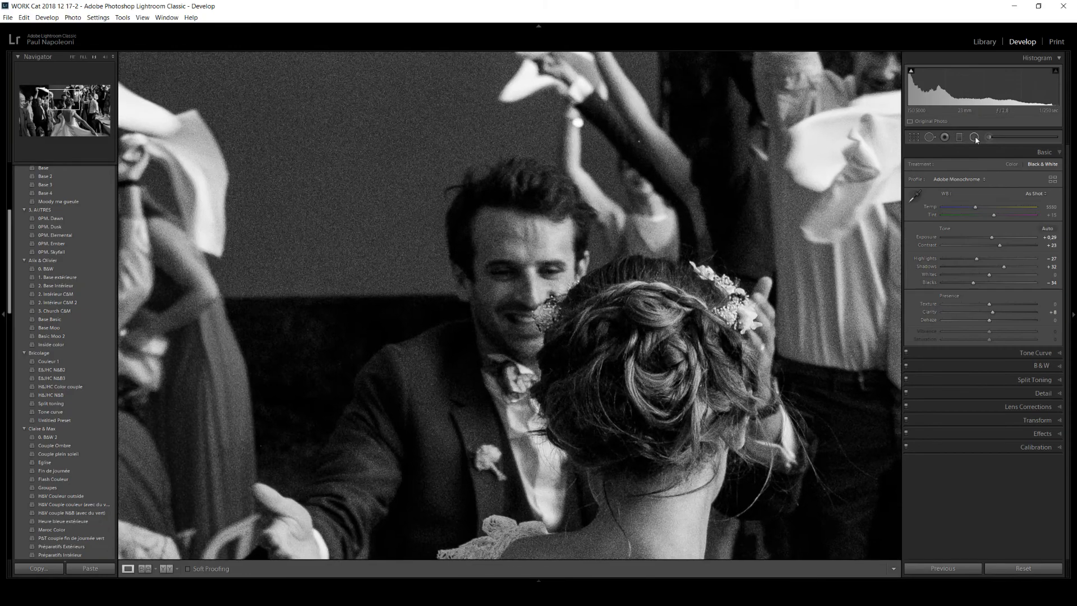
left_click(989, 137)
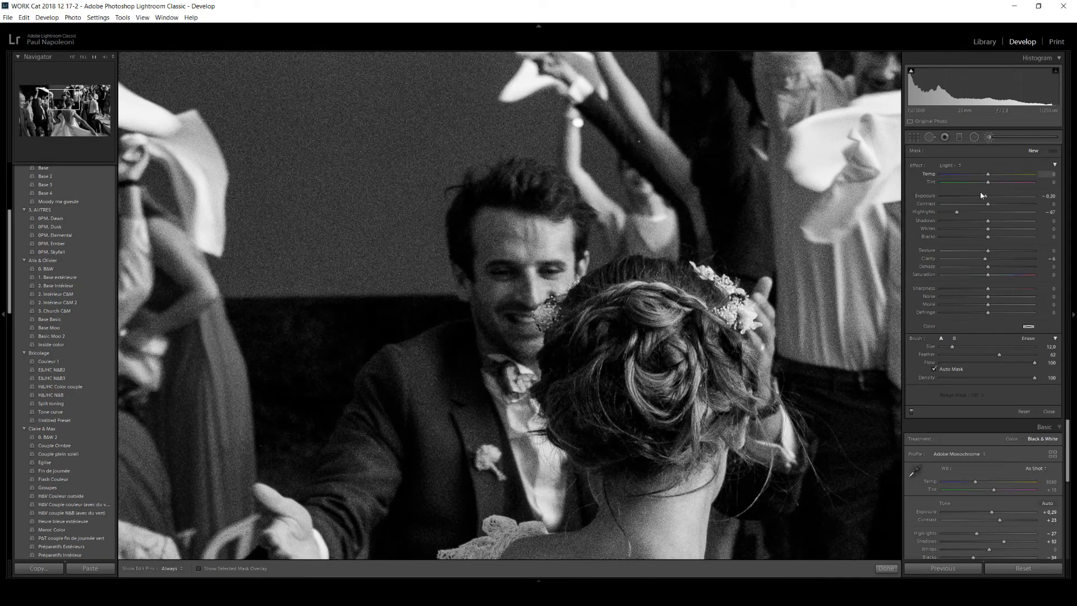
left_click_drag(986, 196, 989, 197)
double_click(956, 212)
left_click_drag(997, 223, 998, 221)
scroll(497, 228, "up", 2)
key("h")
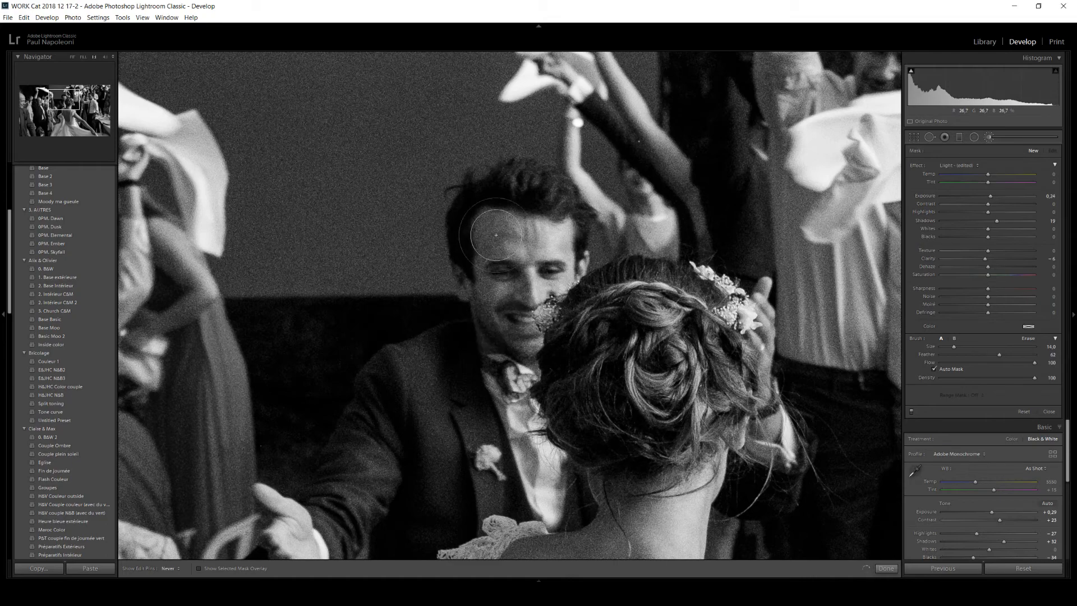
key("h")
left_click(886, 569)
left_click(707, 441)
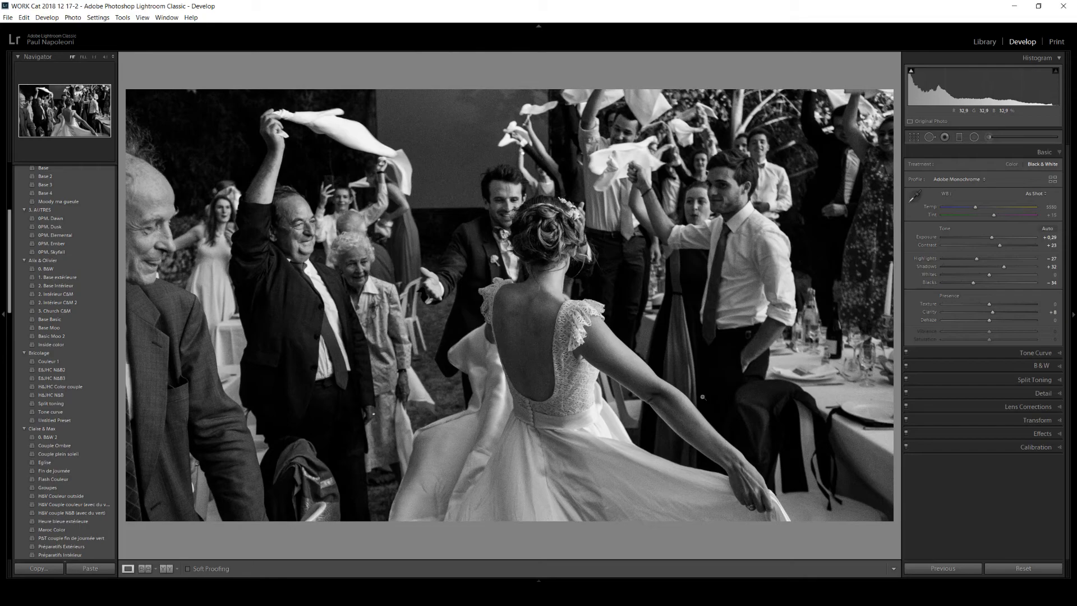
left_click(414, 194)
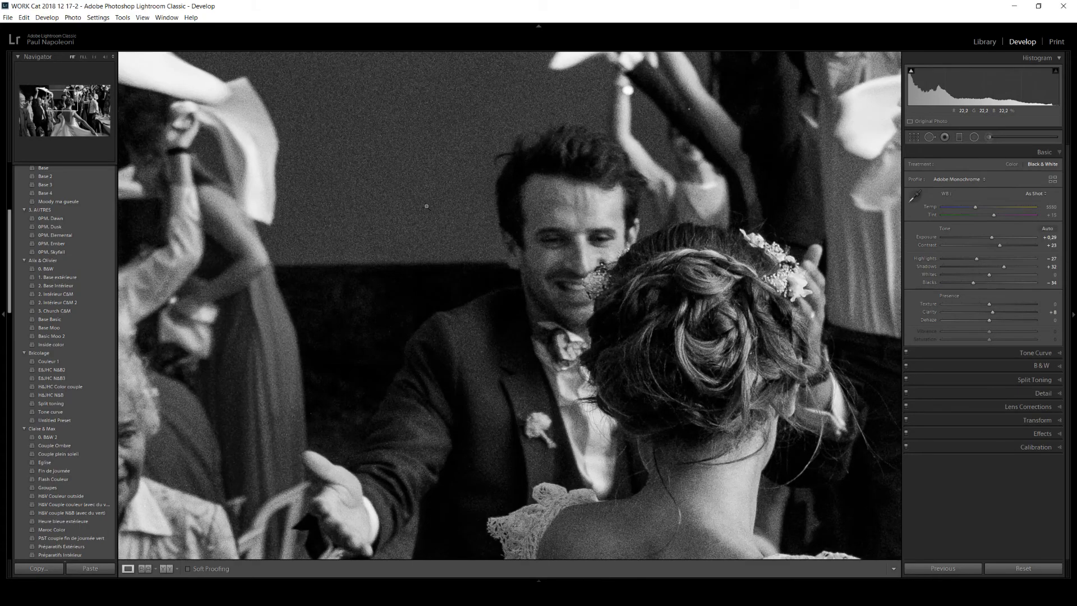
left_click(437, 253)
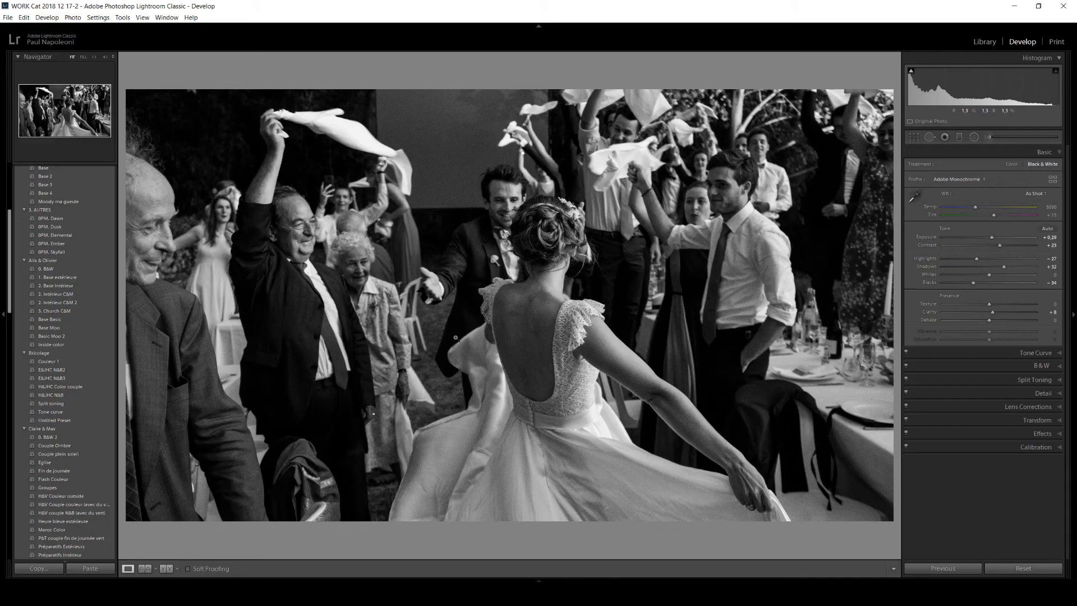
Step: Add grain to the photo with amount 22 and size 27, checking it on the groom up close
left_click(996, 435)
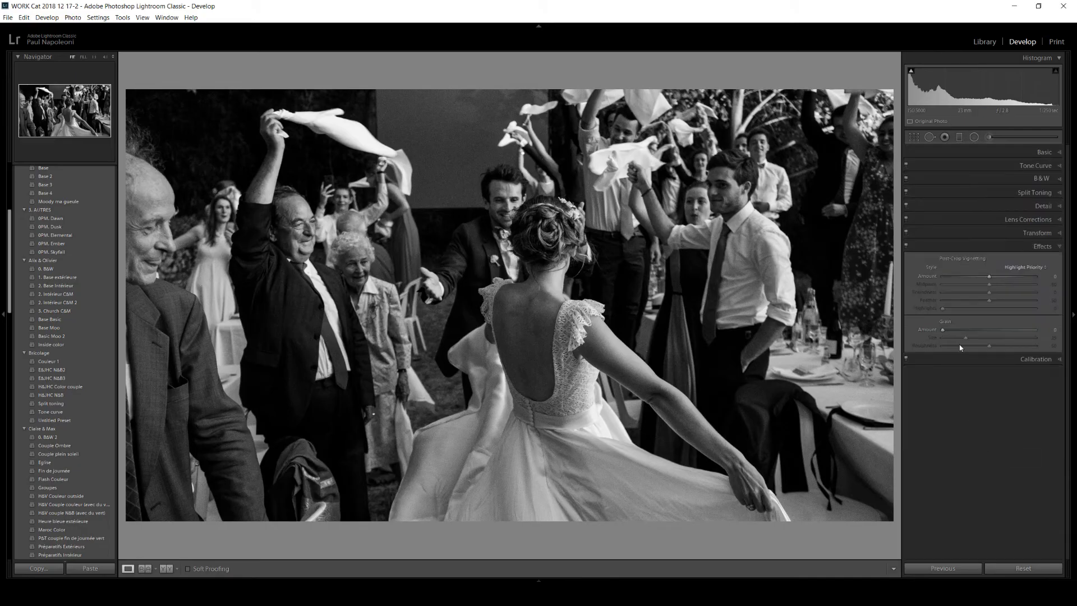
left_click_drag(948, 330, 968, 339)
left_click(492, 198)
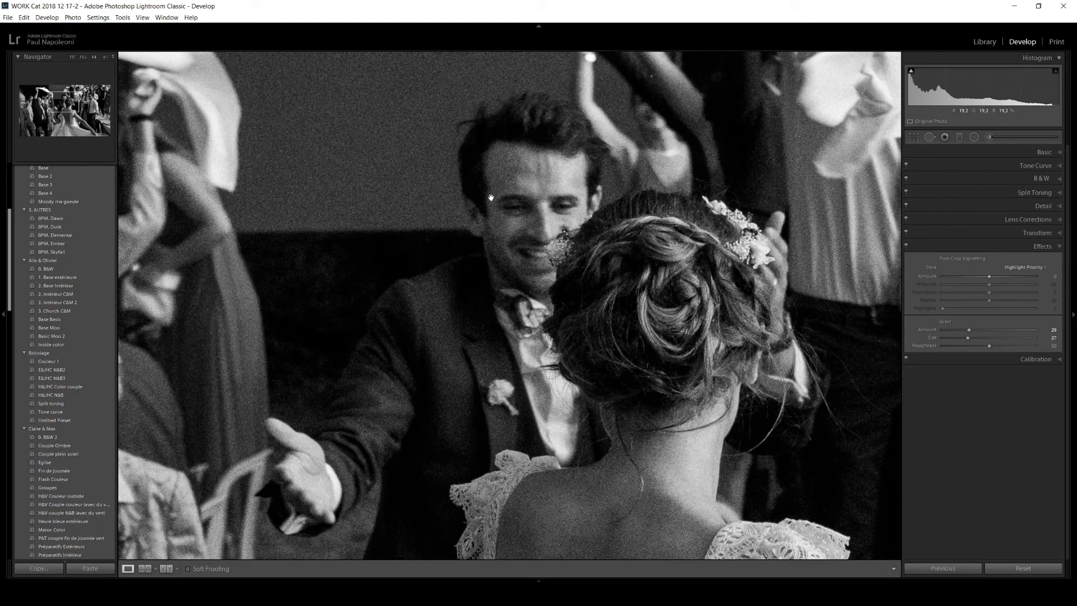
left_click(492, 197)
left_click_drag(969, 330, 961, 331)
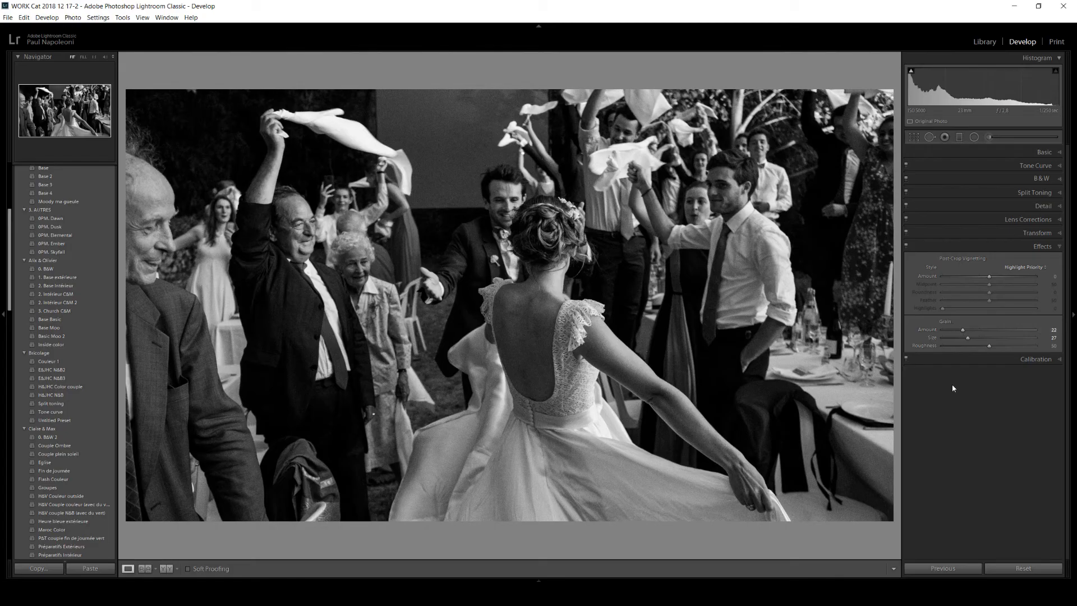
Step: Raise the photo's overall exposure to +0.52
left_click(1032, 152)
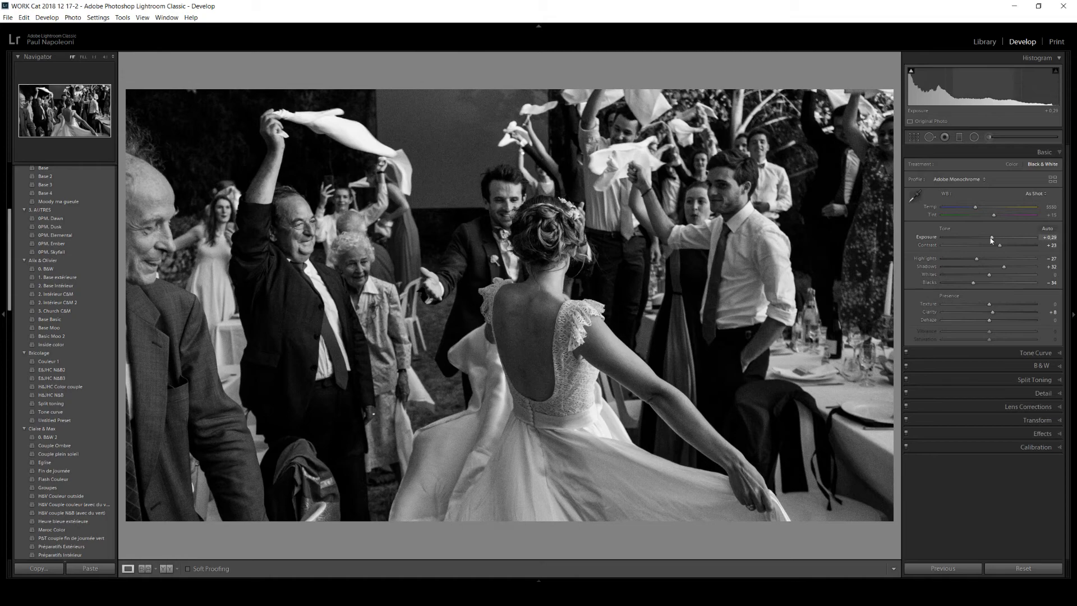
left_click_drag(992, 240, 994, 241)
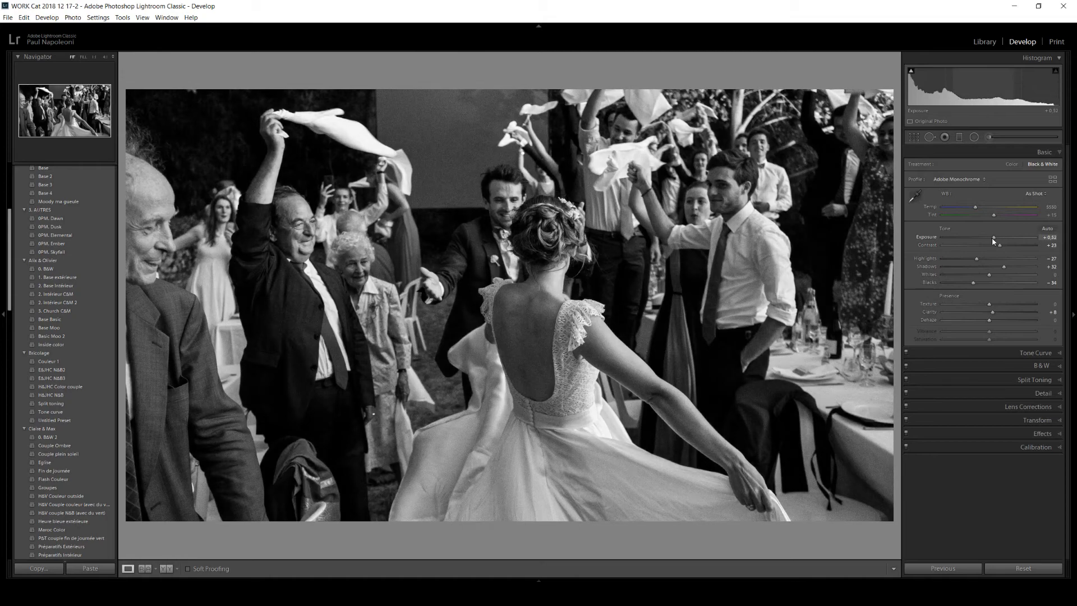
Step: Place a large radial filter centred on the bride's shoulder with exposure -0.09, highlights -70 and shadows 0
left_click(974, 137)
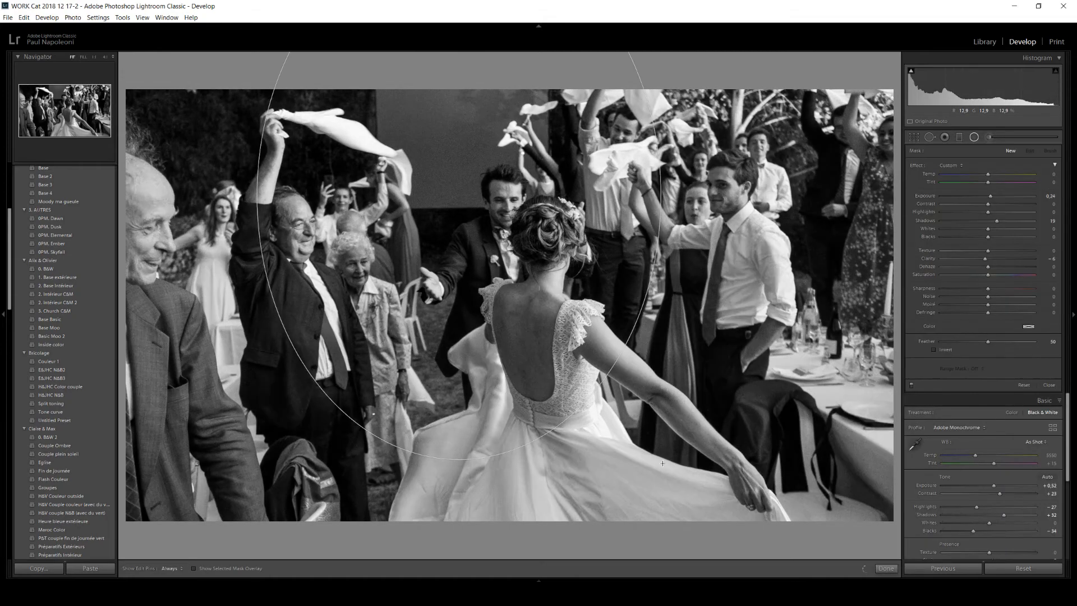
left_click_drag(459, 196, 615, 322)
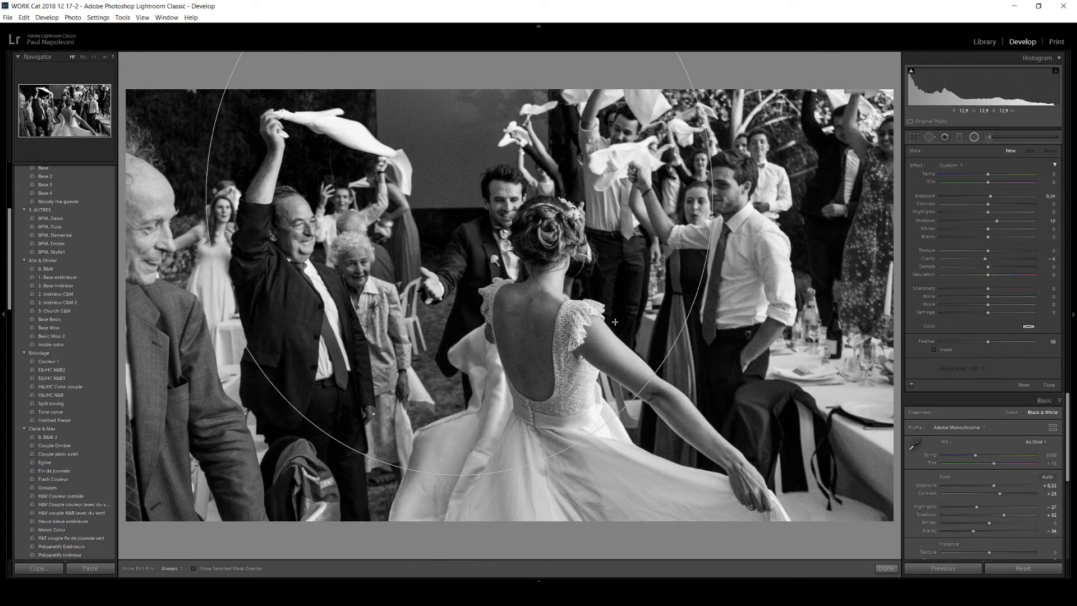
left_click_drag(470, 205, 576, 322)
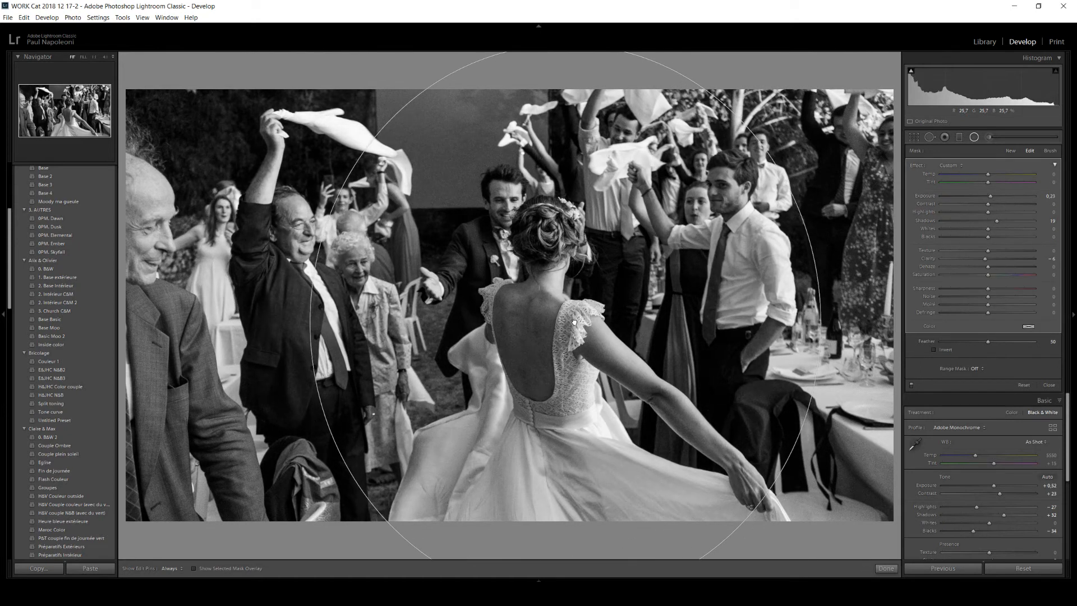
double_click(997, 220)
left_click(956, 212)
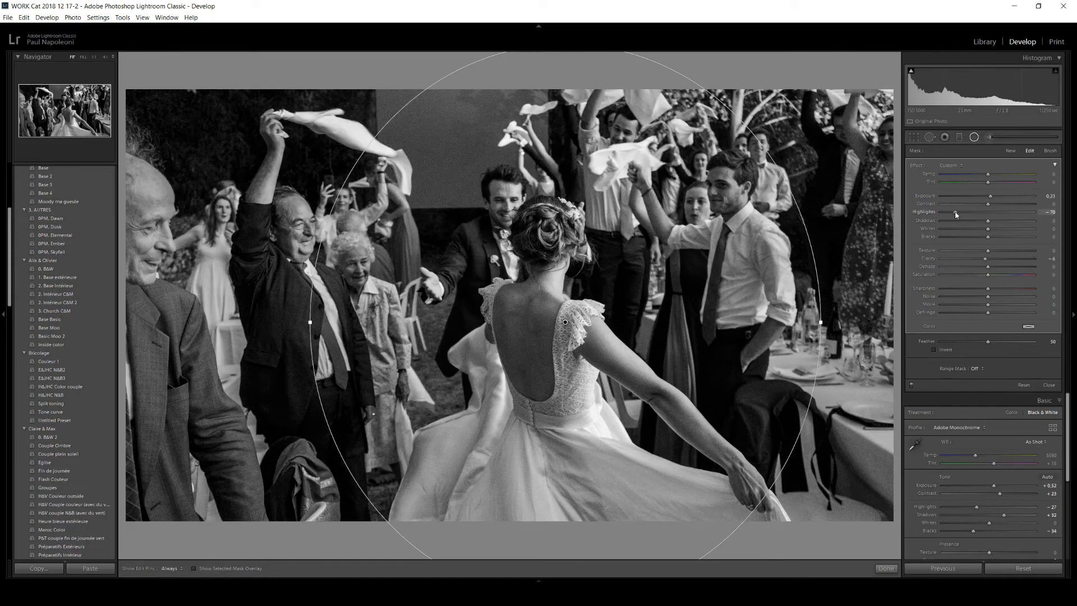
left_click(988, 198)
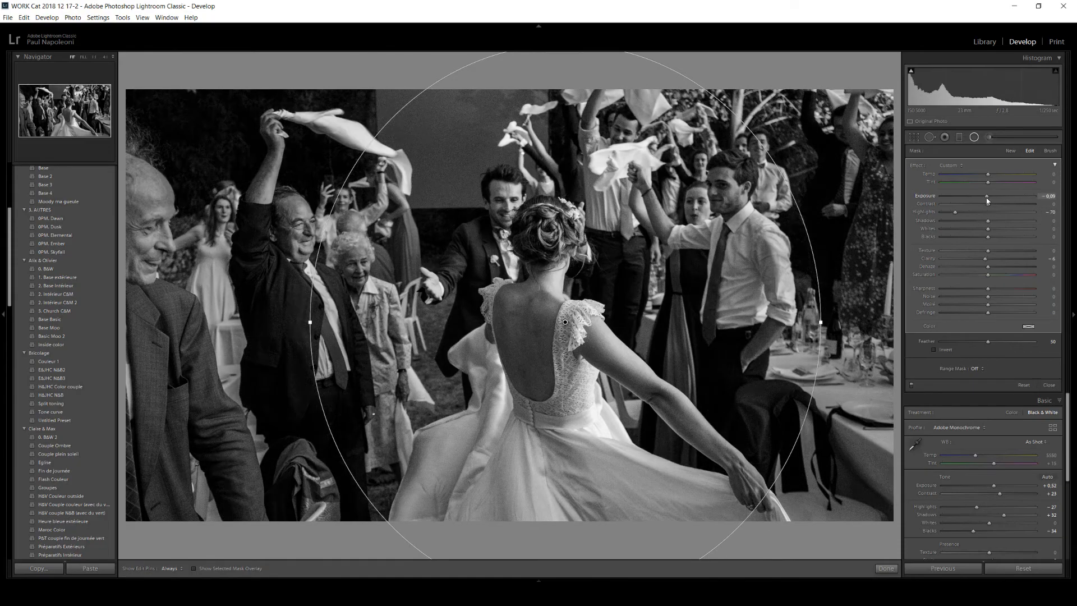
left_click(886, 568)
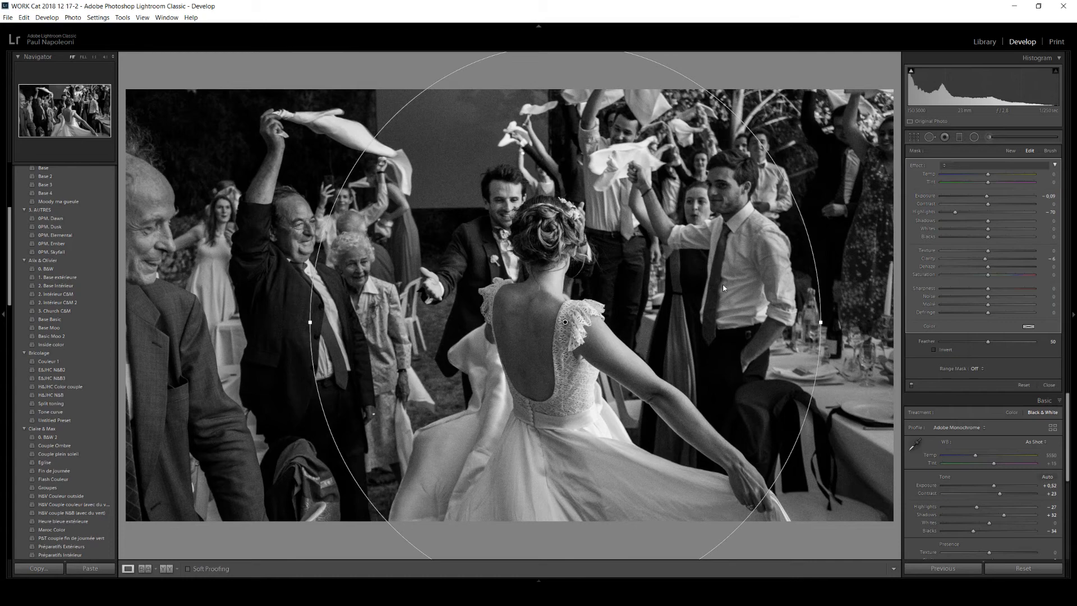
Step: Set the photo's overall exposure to +0.43, contrast to +28 and highlights to 0
left_click_drag(994, 238, 1005, 247)
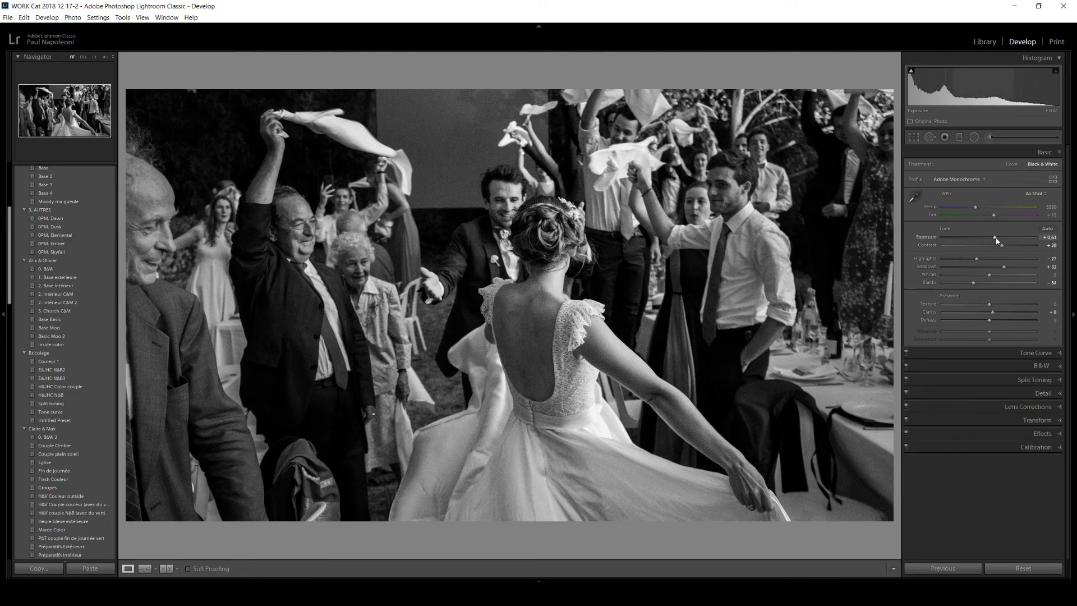
left_click_drag(997, 237, 995, 236)
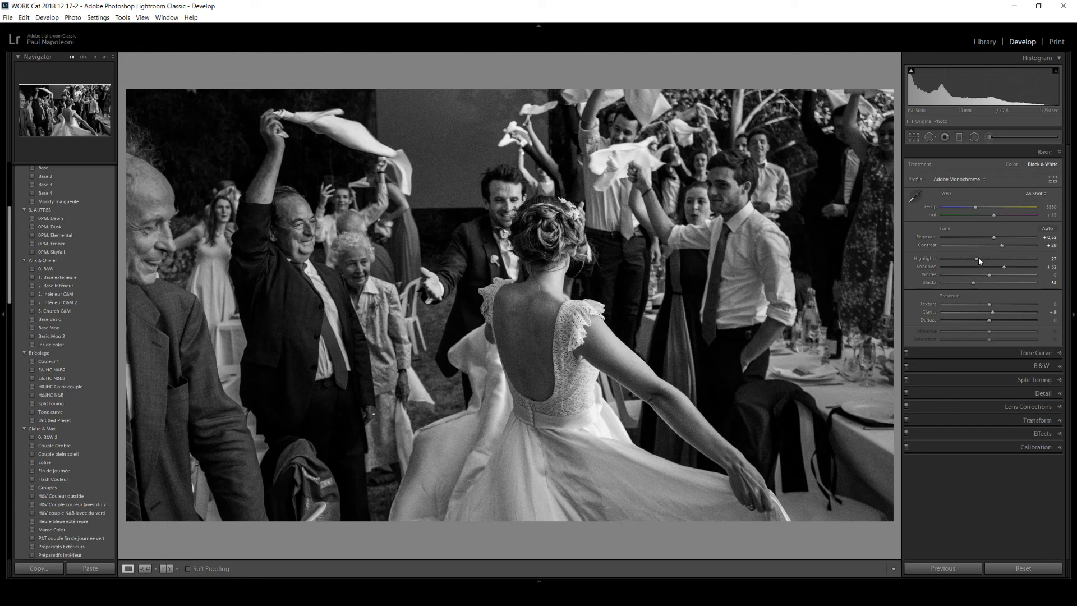
mouse_move(978, 260)
left_mouse_down()
mouse_move(992, 275)
mouse_move(980, 258)
left_mouse_up()
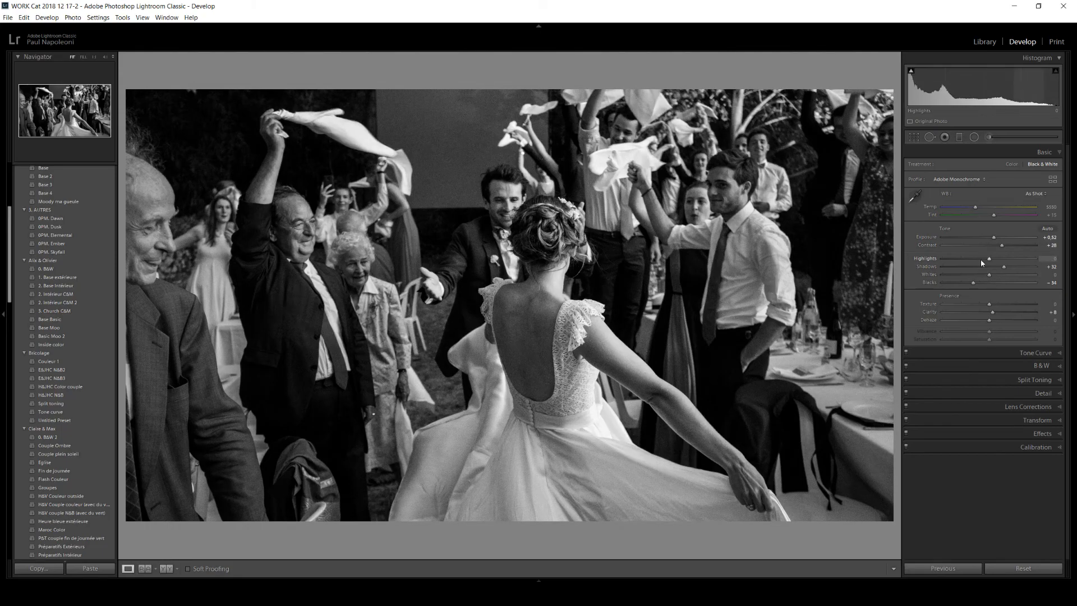
left_click_drag(994, 240, 991, 238)
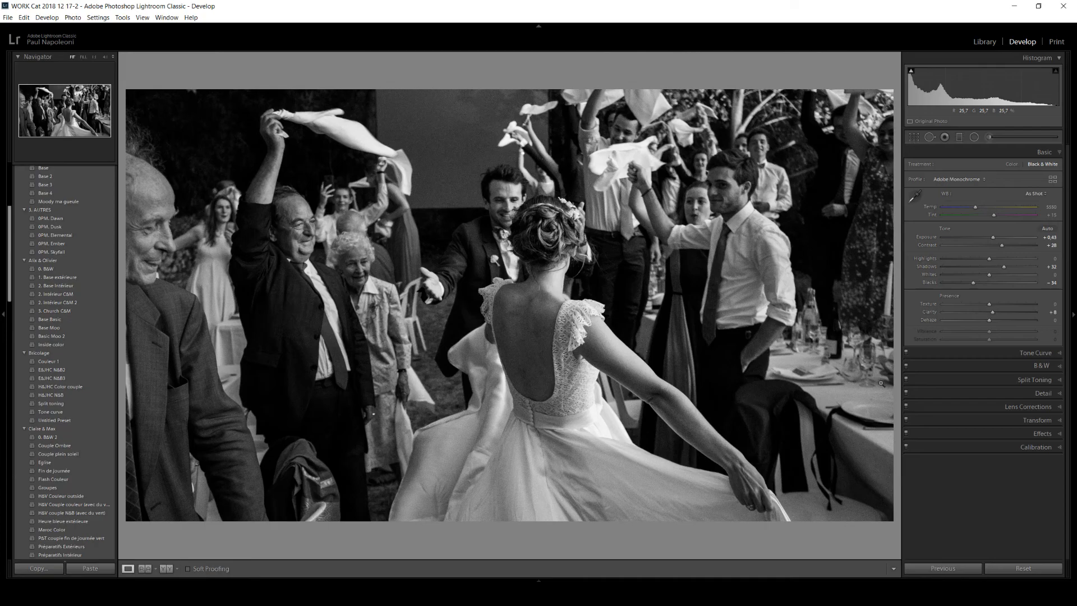
Step: Raise the orange value of the black and white mix to about +44 and return to the basic adjustments
left_click(1002, 370)
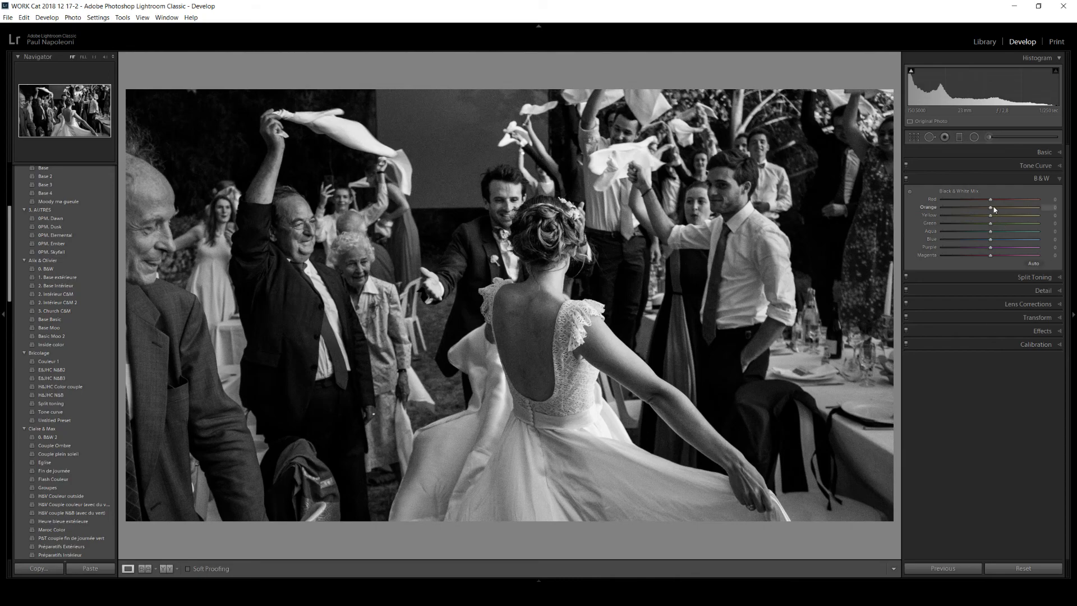
left_click_drag(997, 208, 1022, 204)
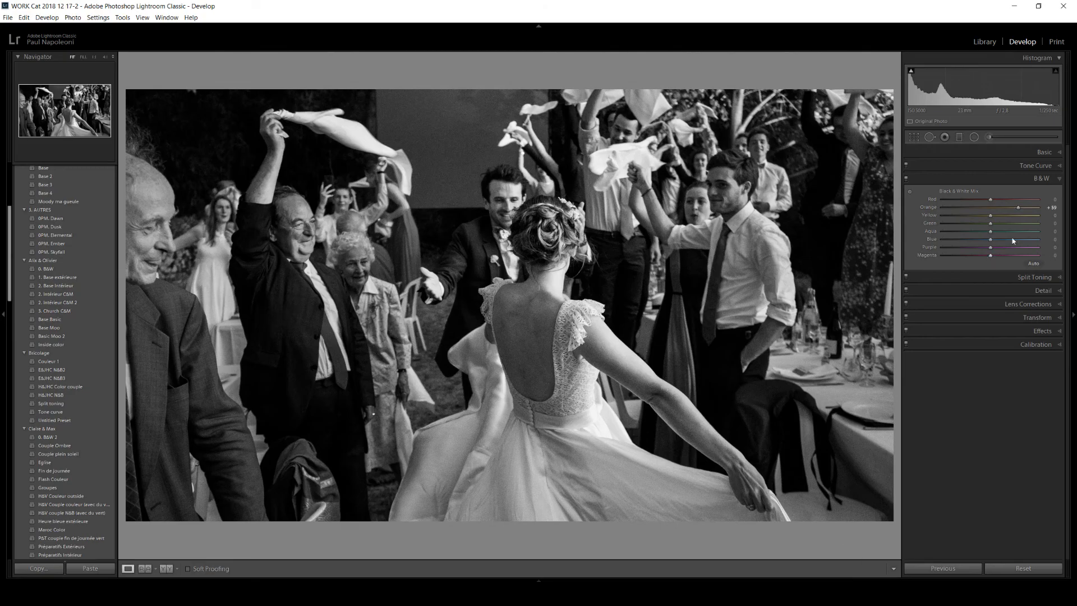
left_click_drag(1018, 208, 1014, 211)
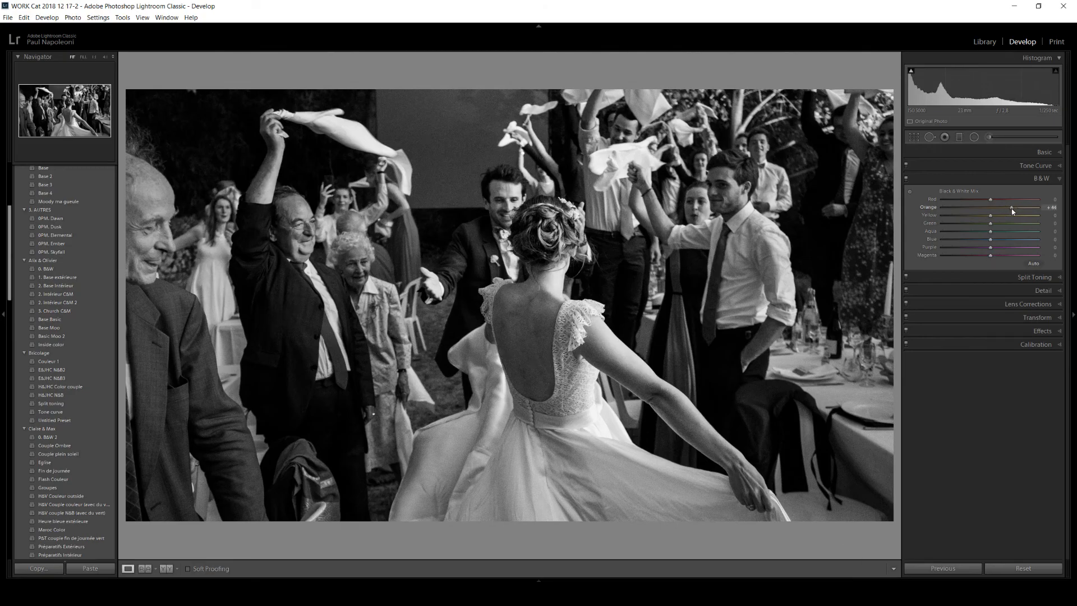
left_click(1044, 152)
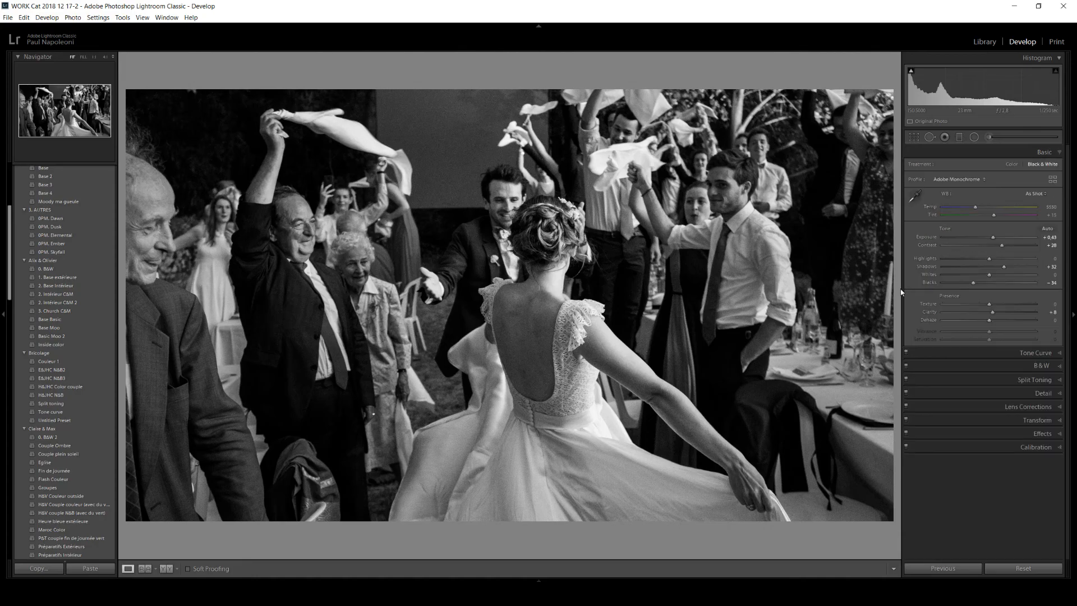